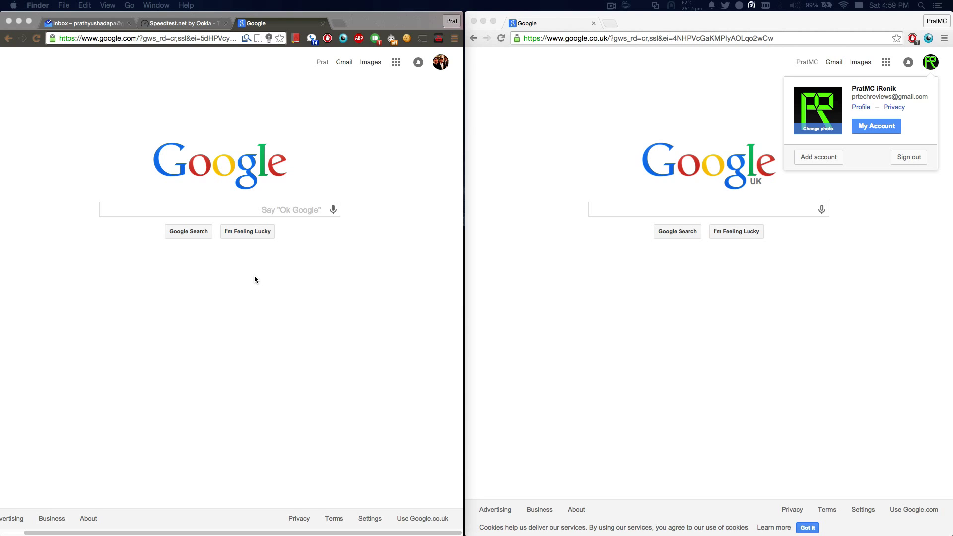
# Step: View the left window's signed-in account, then close the account popups in both windows
pyautogui.click(362, 342)
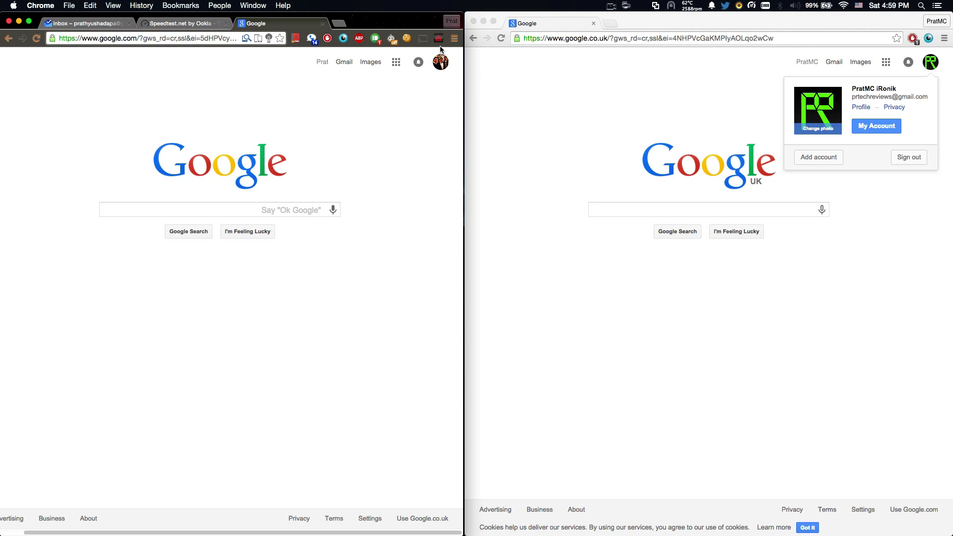
pyautogui.click(441, 62)
pyautogui.click(414, 247)
pyautogui.click(856, 275)
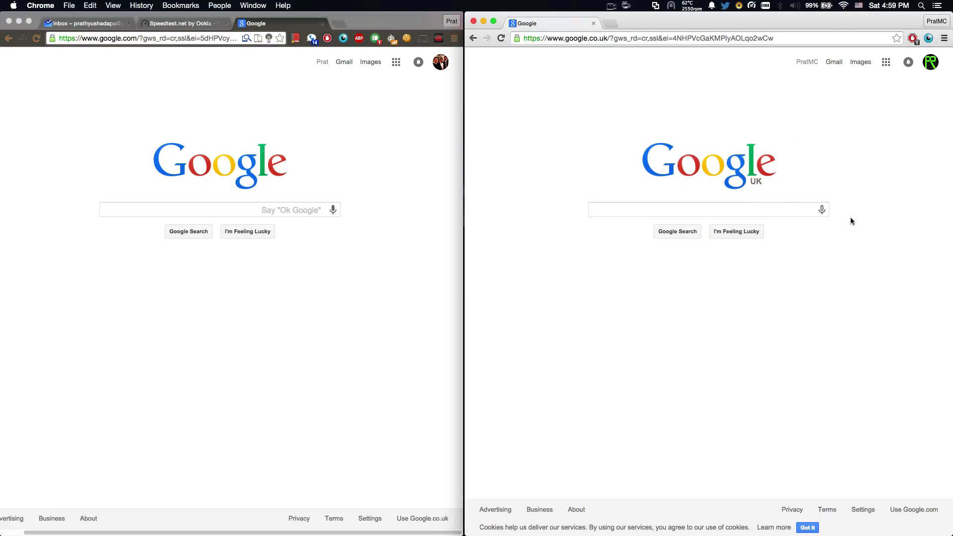
# Step: Search Google for 'chome canary' in the left window
pyautogui.click(336, 185)
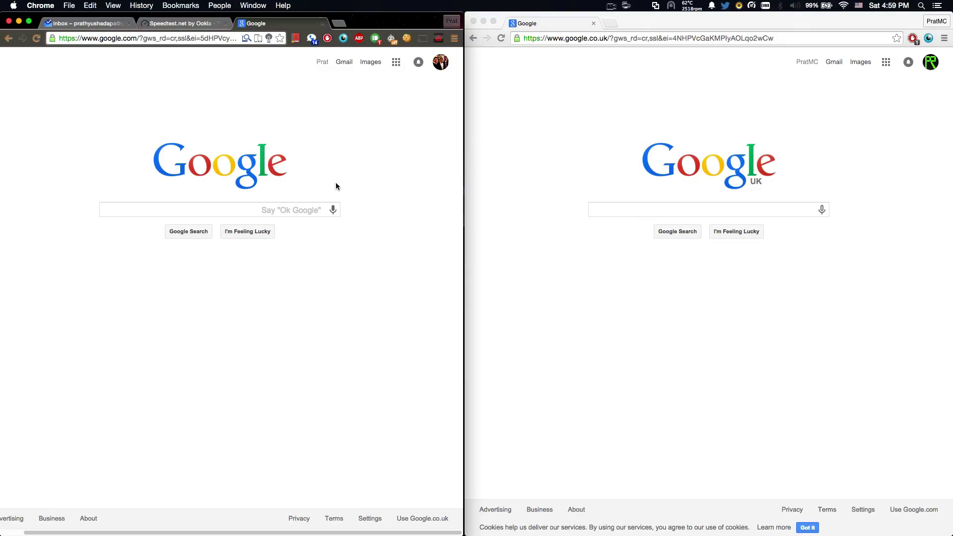
pyautogui.click(252, 207)
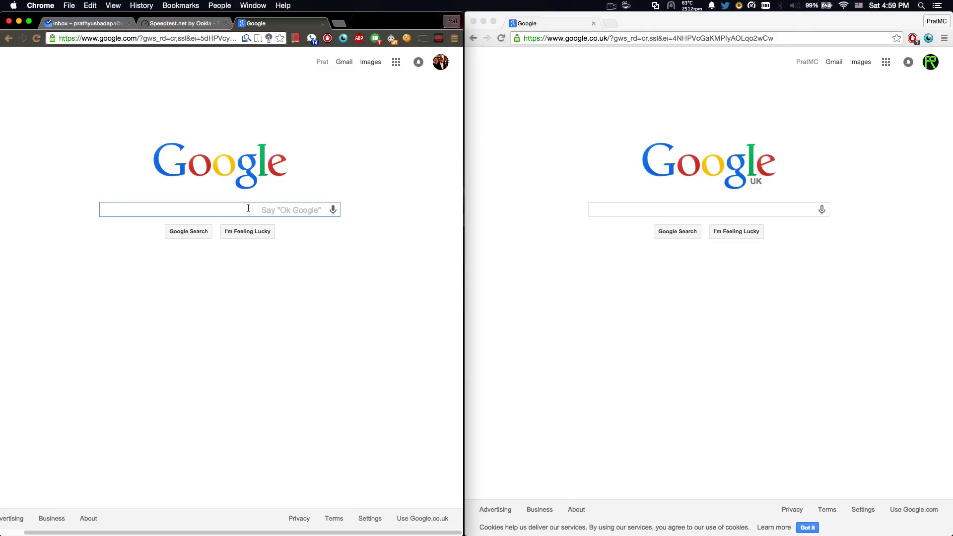
pyautogui.write('chom')
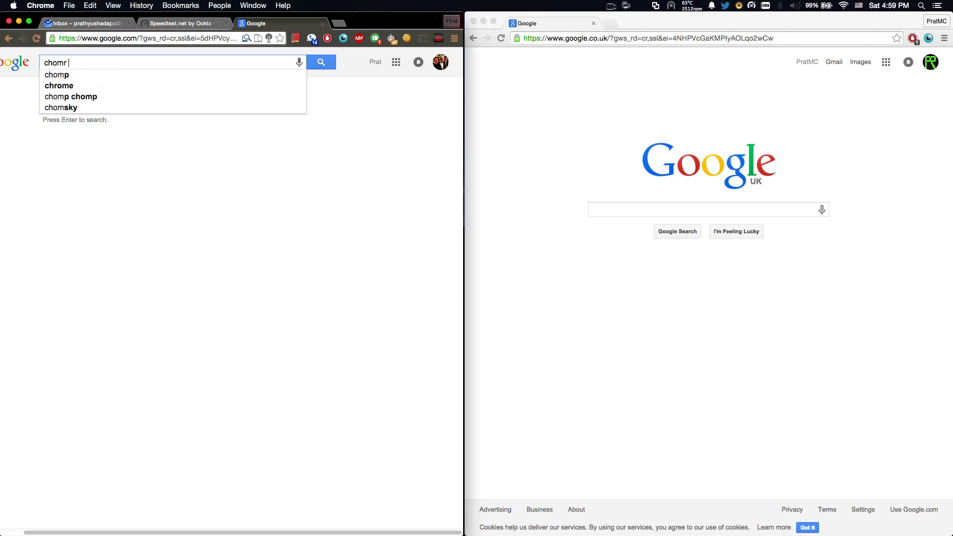
pyautogui.write('e canary')
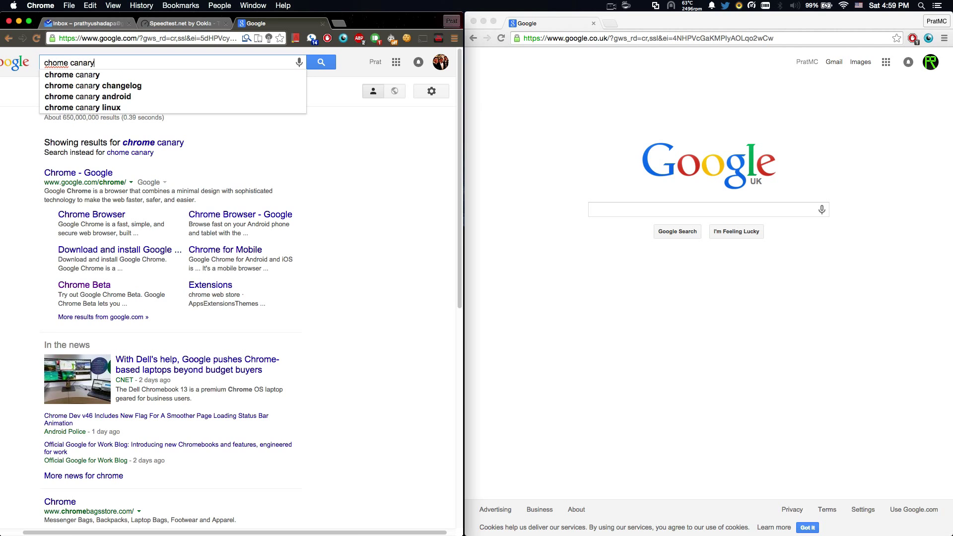
pyautogui.press('Return')
pyautogui.click(117, 183)
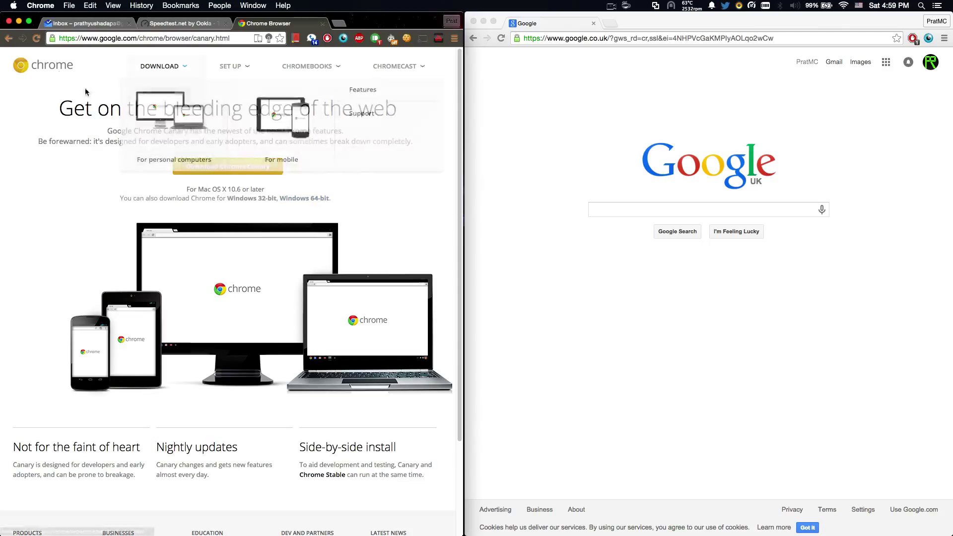
pyautogui.click(10, 38)
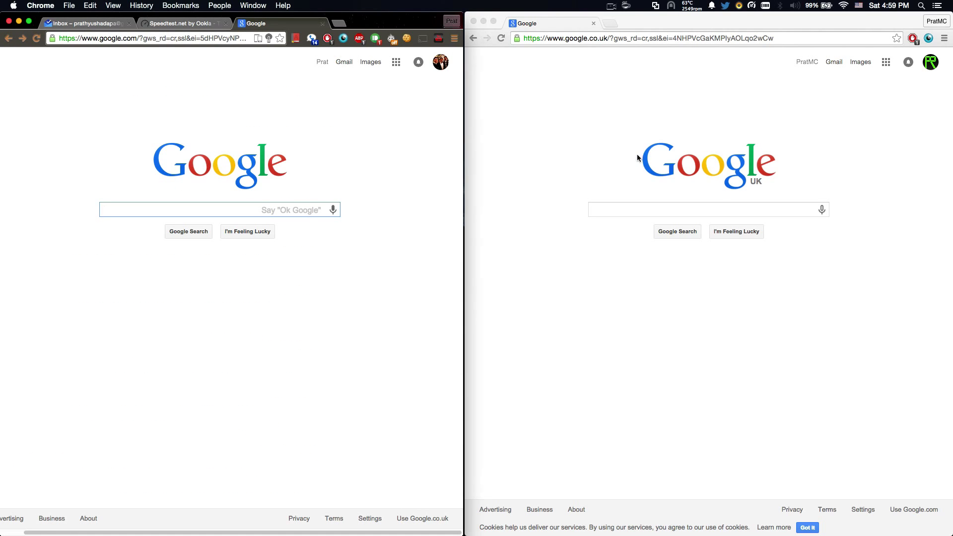
# Step: Focus the right-hand Google UK window, leaving the left window on google.com
pyautogui.click(660, 129)
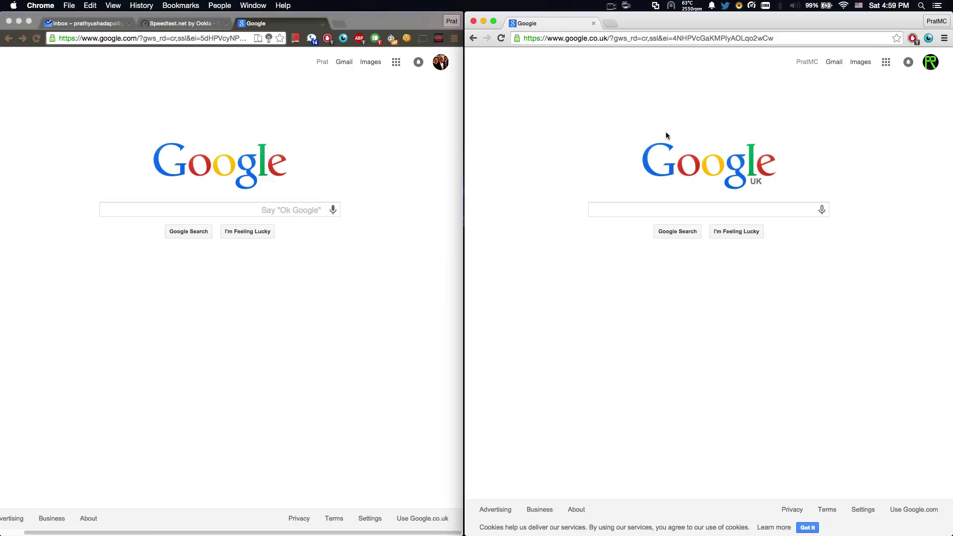